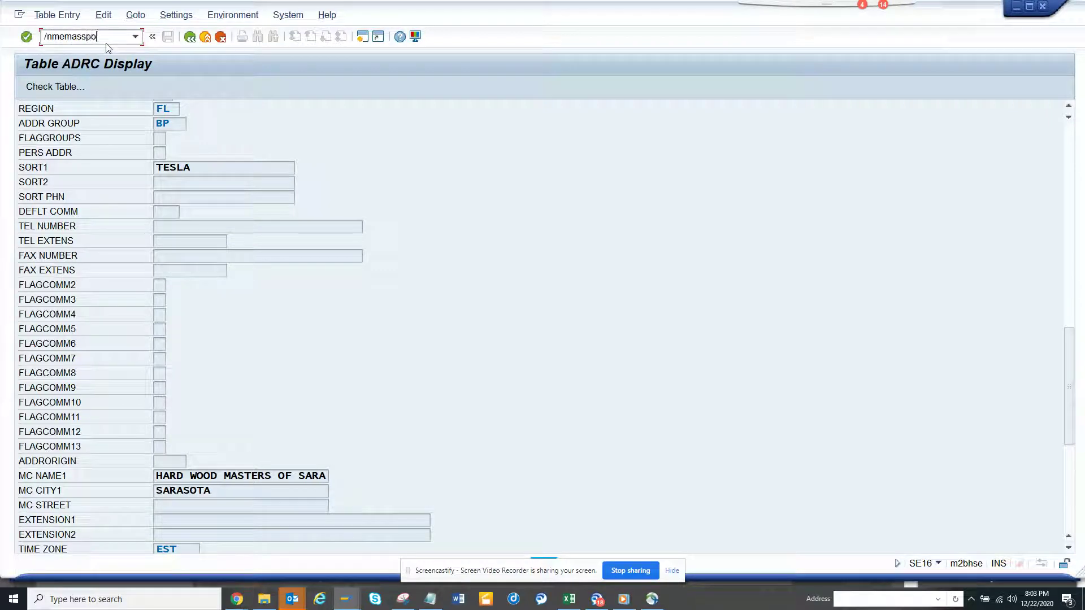
- Launch MEMASSPO (/nmemasspo) for BUS2012 purchase order mass maintenance
{"action": "key", "text": "Return"}
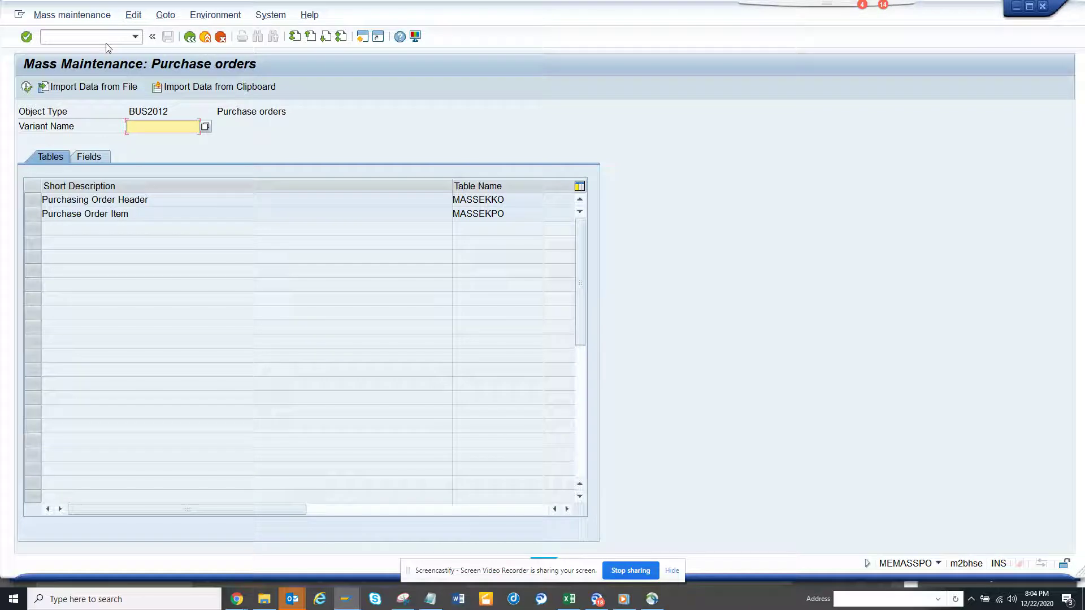
- Search the maintainable field list for 'final'
{"action": "left_click", "coordinate": [89, 157]}
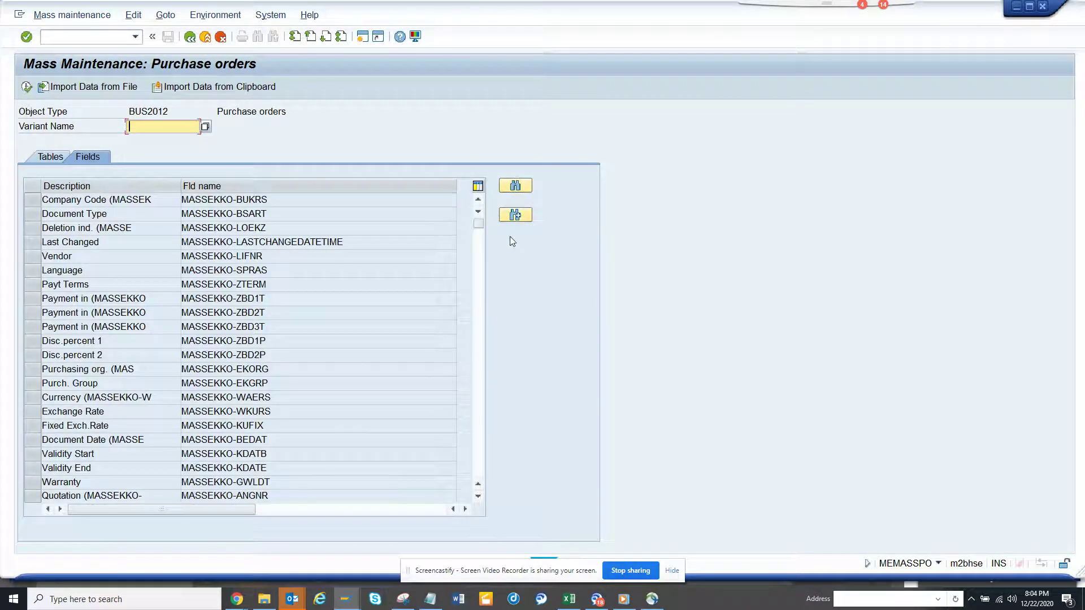
{"action": "left_click", "coordinate": [135, 37]}
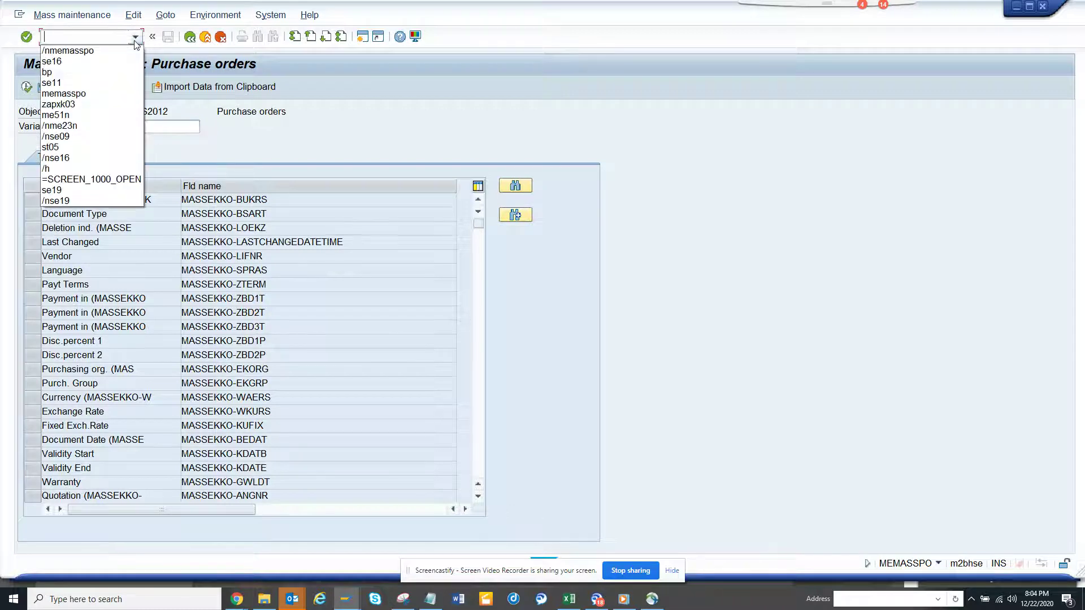
{"action": "left_click", "coordinate": [271, 116]}
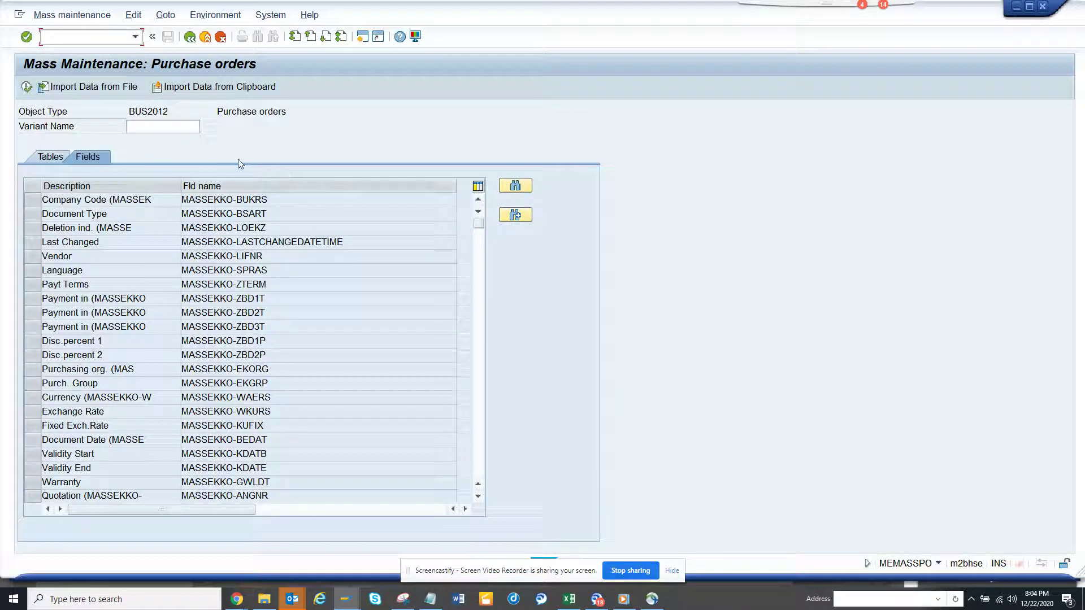
{"action": "left_click", "coordinate": [515, 186]}
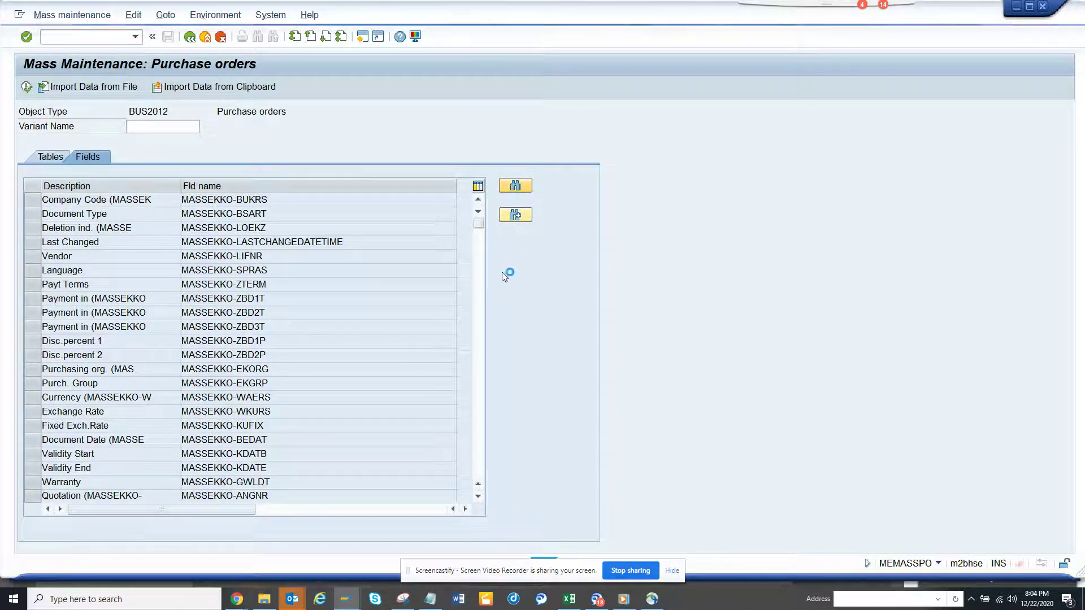
{"action": "type", "text": "fin"}
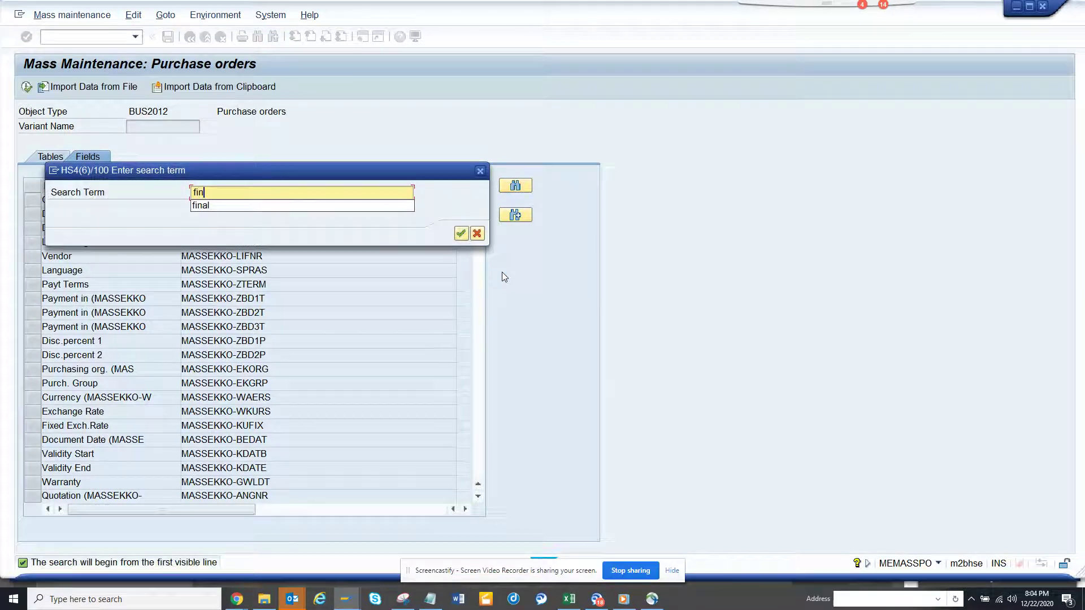
{"action": "type", "text": "al"}
{"action": "key", "text": "Return"}
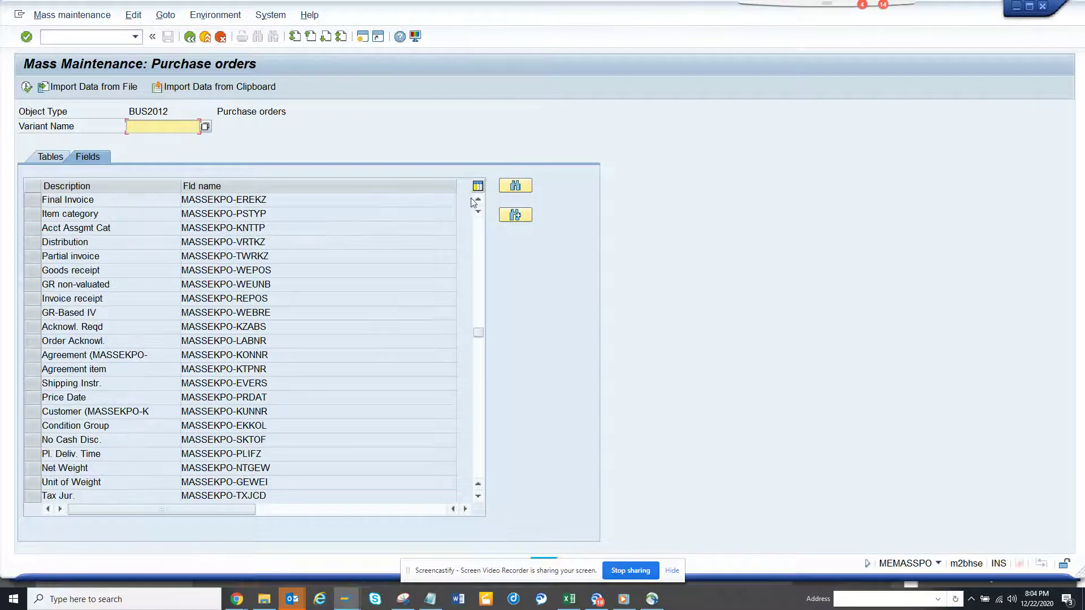
- Choose the Deliv. Compl. and Final Invoice fields and proceed to record selection
{"action": "left_click", "coordinate": [478, 200]}
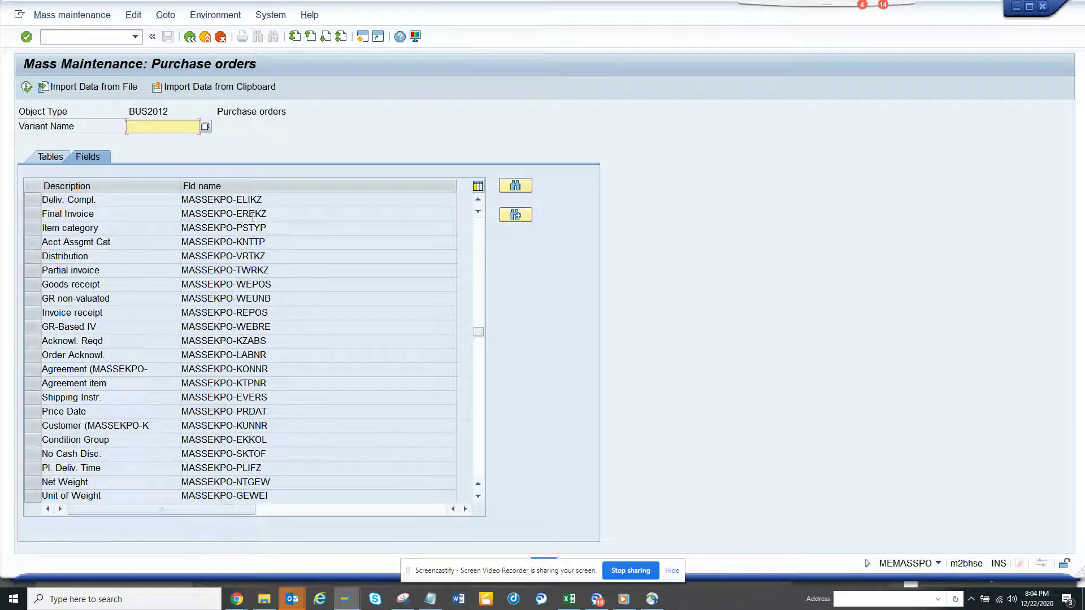
{"action": "left_click", "coordinate": [36, 201]}
{"action": "left_click", "coordinate": [37, 213], "text": "shift"}
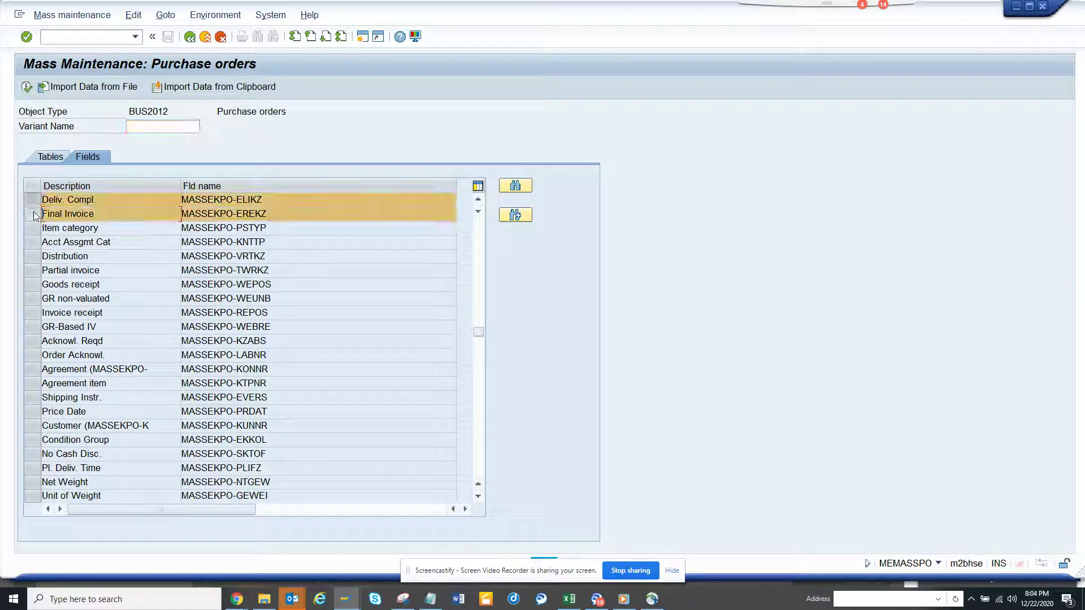
{"action": "left_click", "coordinate": [26, 87]}
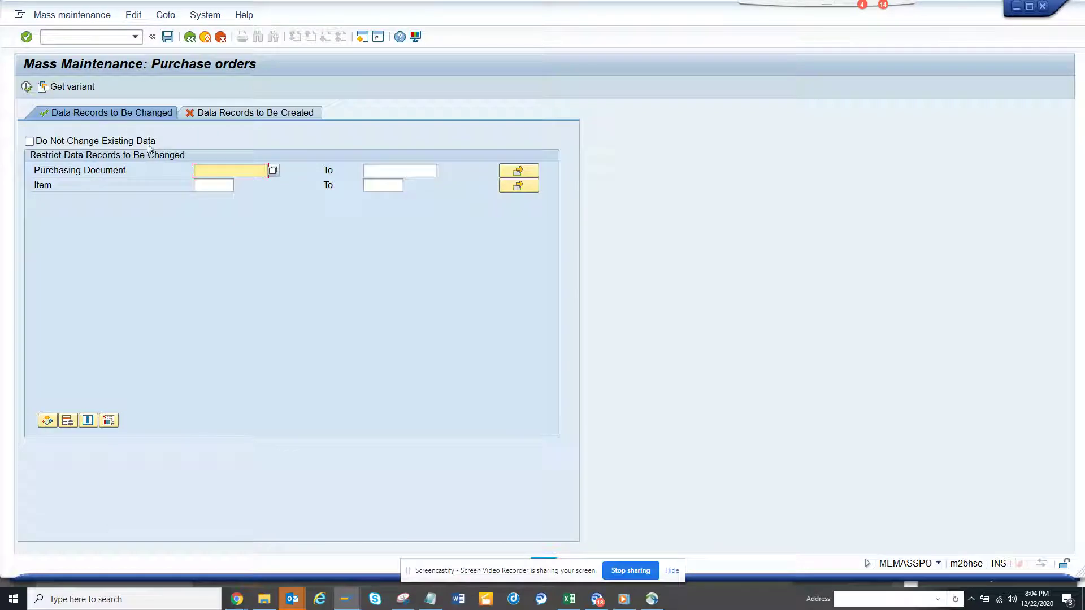
{"action": "left_click", "coordinate": [236, 174]}
{"action": "left_click", "coordinate": [236, 182]}
{"action": "left_click_drag", "start_coordinate": [237, 169], "coordinate": [259, 166]}
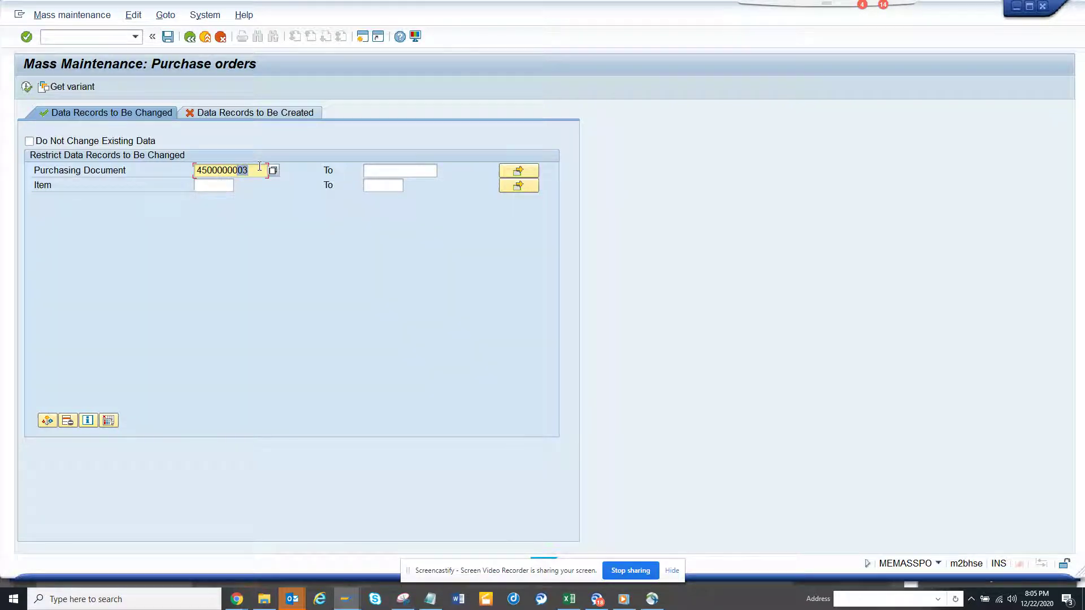
{"action": "type", "text": "40"}
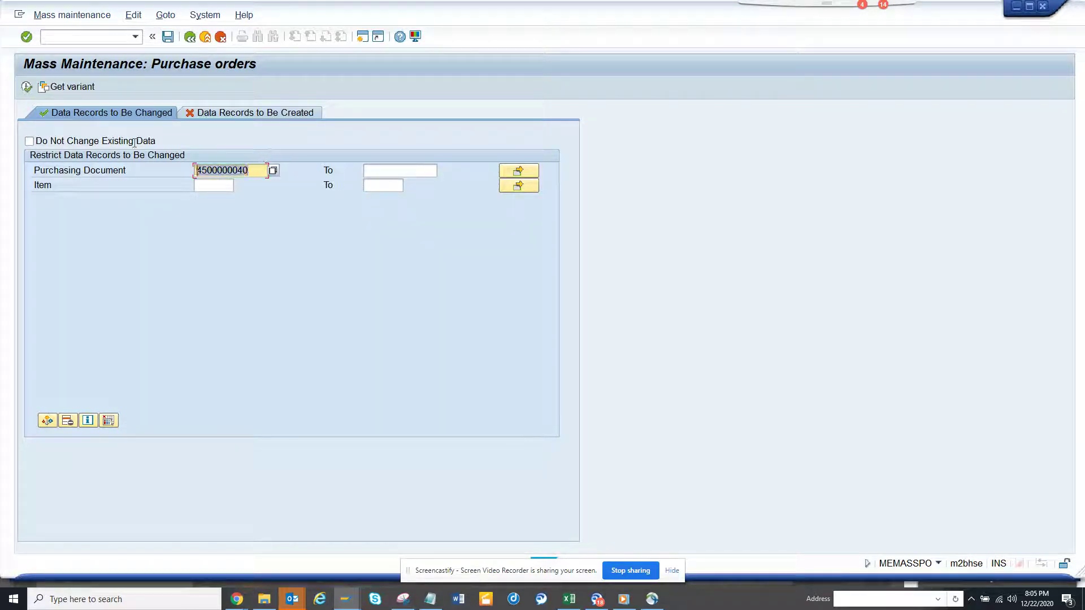
{"action": "left_click", "coordinate": [374, 172]}
{"action": "key", "text": "ctrl+v"}
{"action": "key", "text": "BackSpace"}
{"action": "key", "text": "BackSpace"}
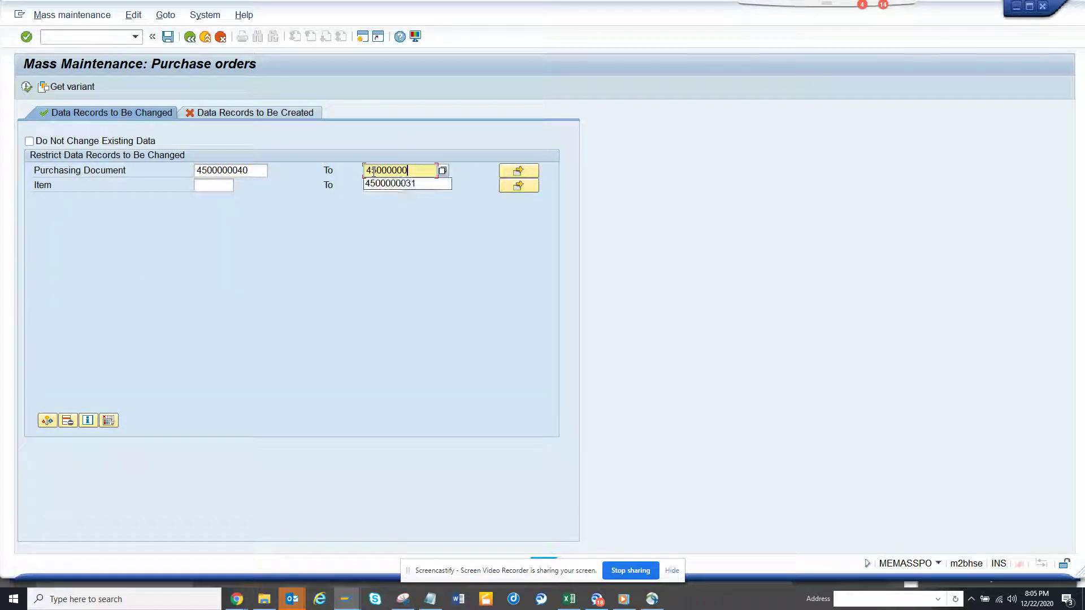
{"action": "type", "text": "50"}
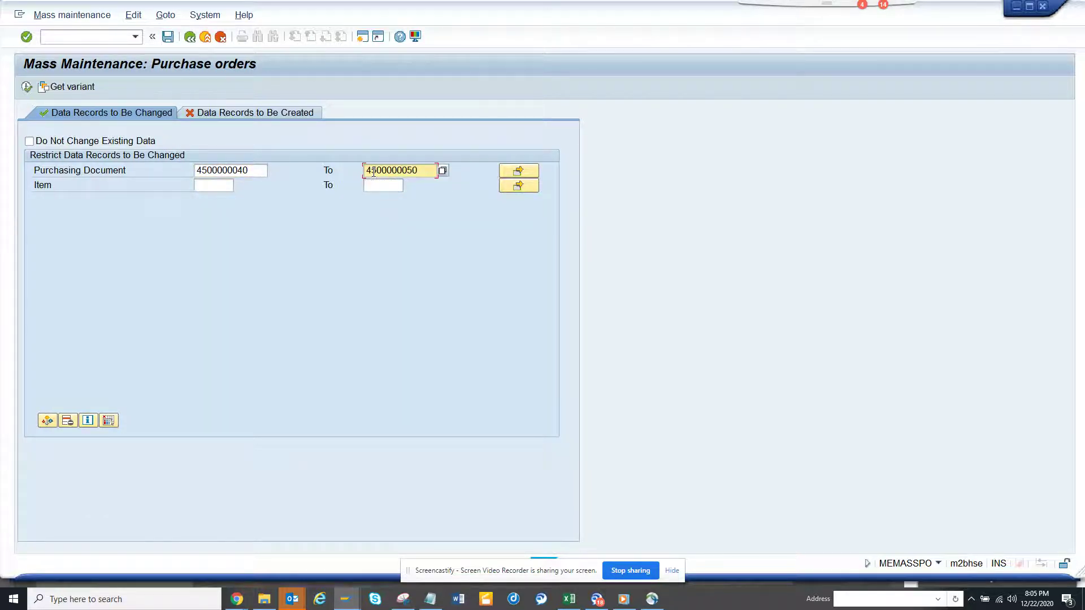
{"action": "left_click", "coordinate": [28, 87]}
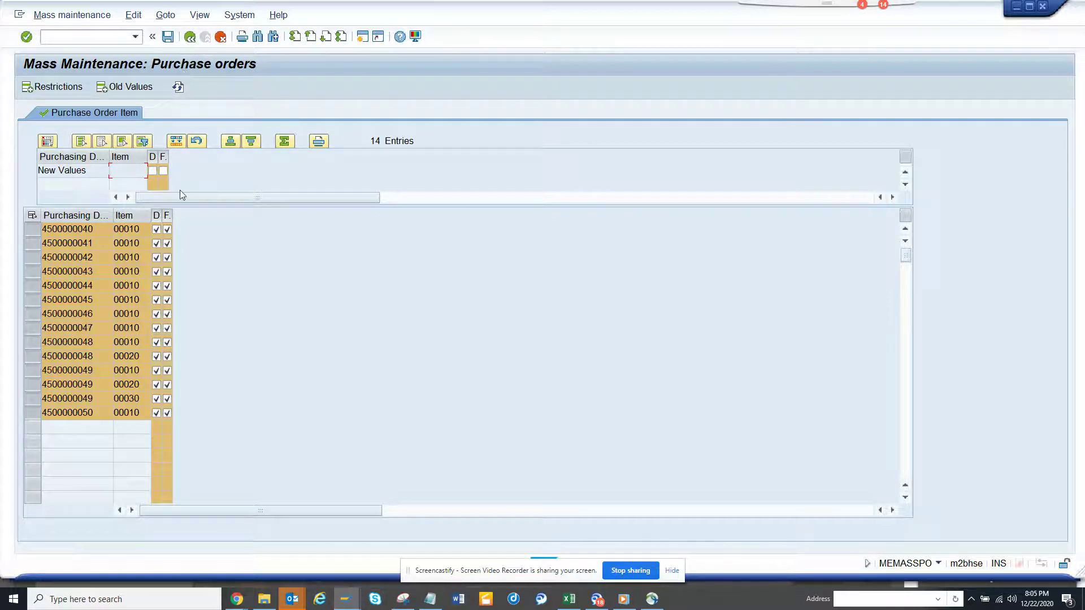
{"action": "left_click", "coordinate": [191, 37]}
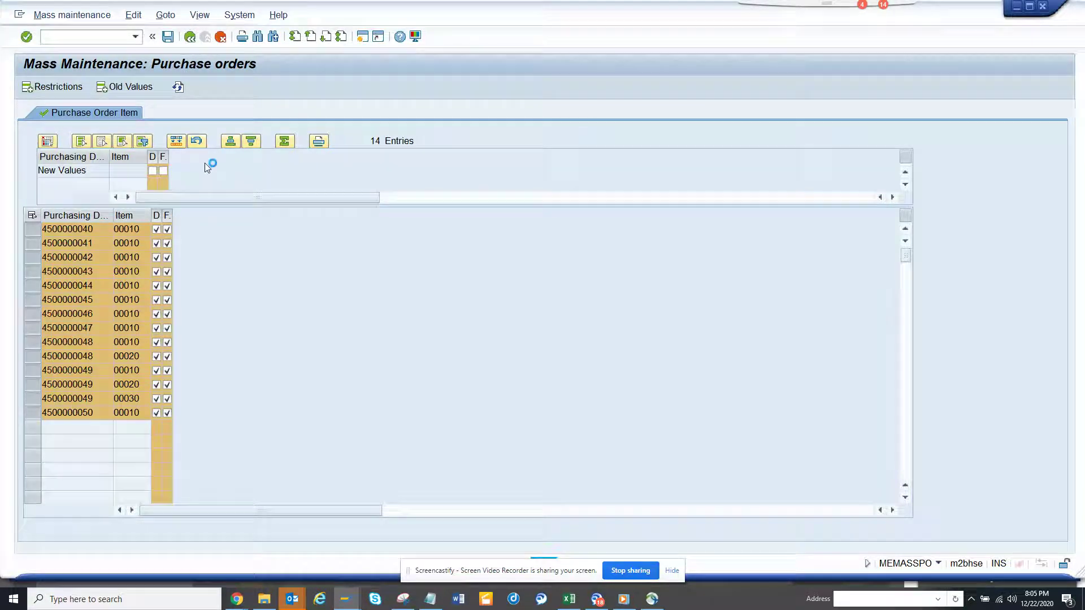
- Try an adjusted document range, browse the resulting item list, and return to selection
{"action": "left_click", "coordinate": [243, 169]}
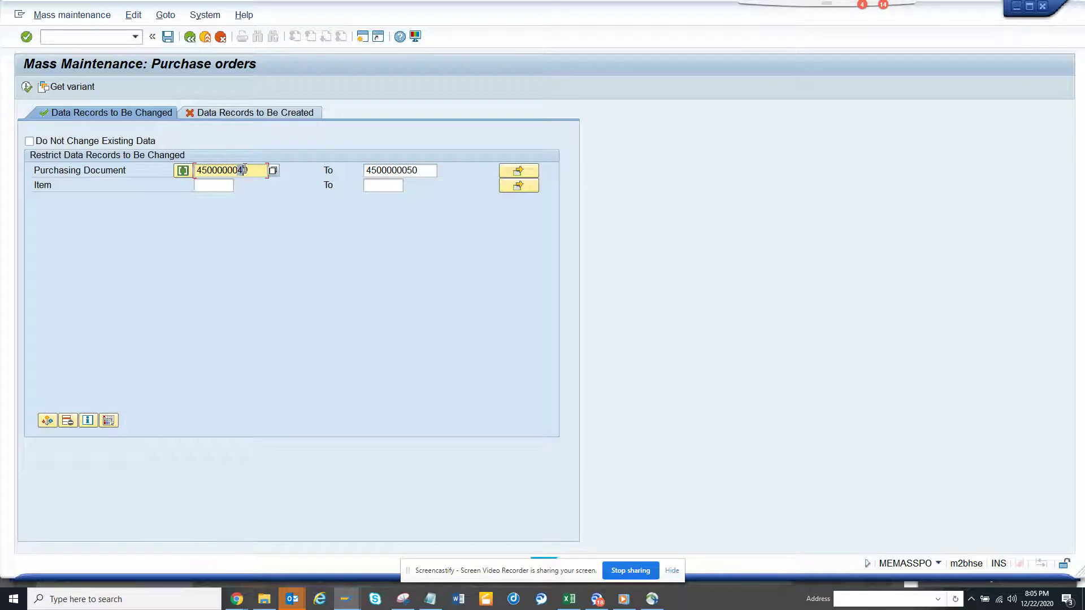
{"action": "key", "text": "BackSpace"}
{"action": "type", "text": "5"}
{"action": "left_click", "coordinate": [411, 170]}
{"action": "key", "text": "BackSpace"}
{"action": "type", "text": "9"}
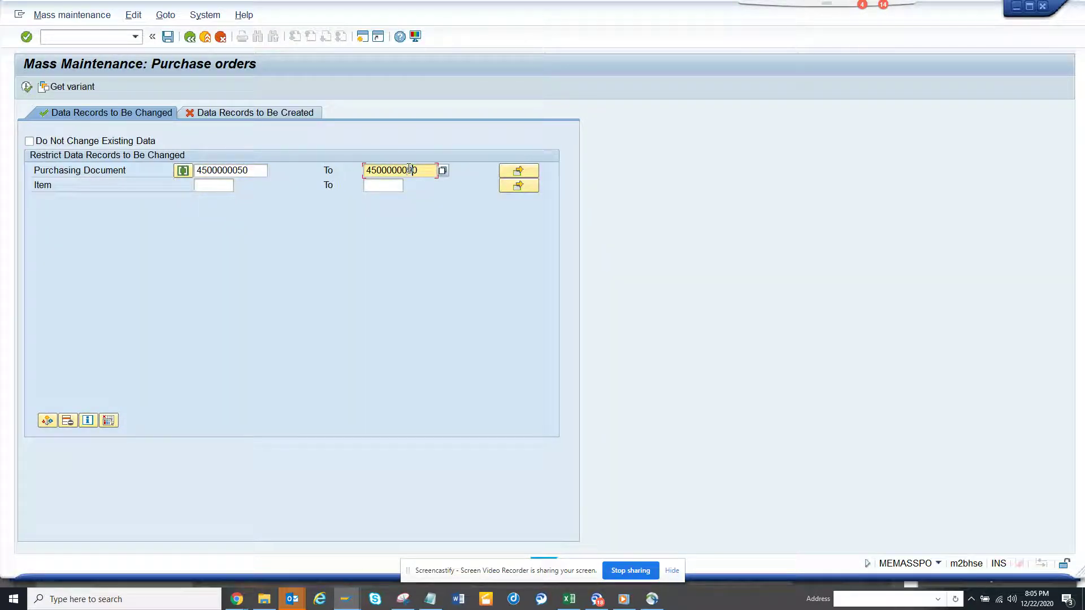
{"action": "key", "text": "F8"}
{"action": "key", "text": "F8"}
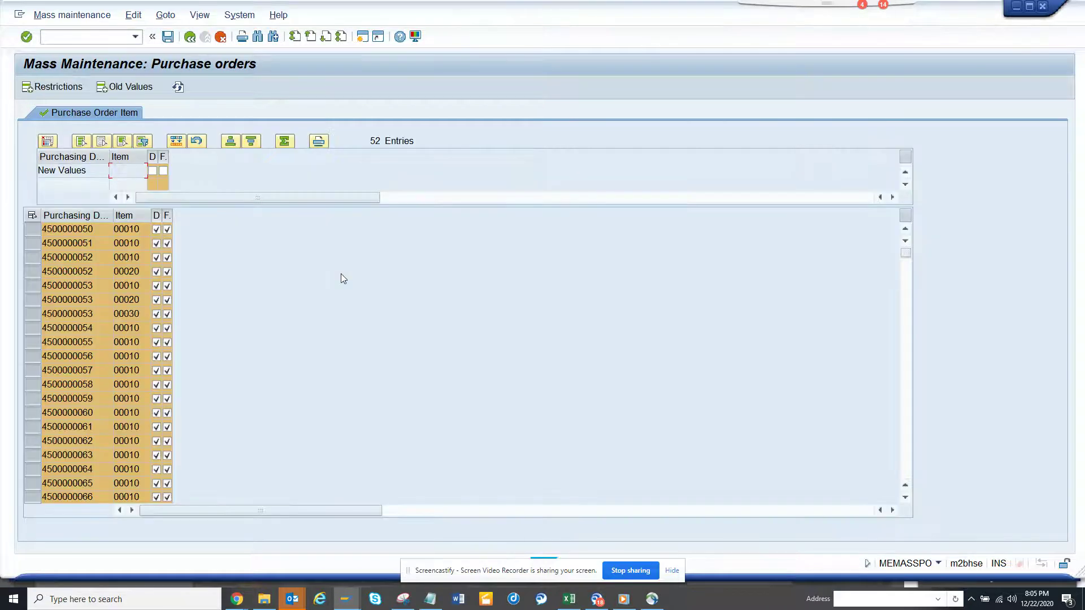
{"action": "left_click", "coordinate": [906, 403]}
{"action": "left_click", "coordinate": [907, 403]}
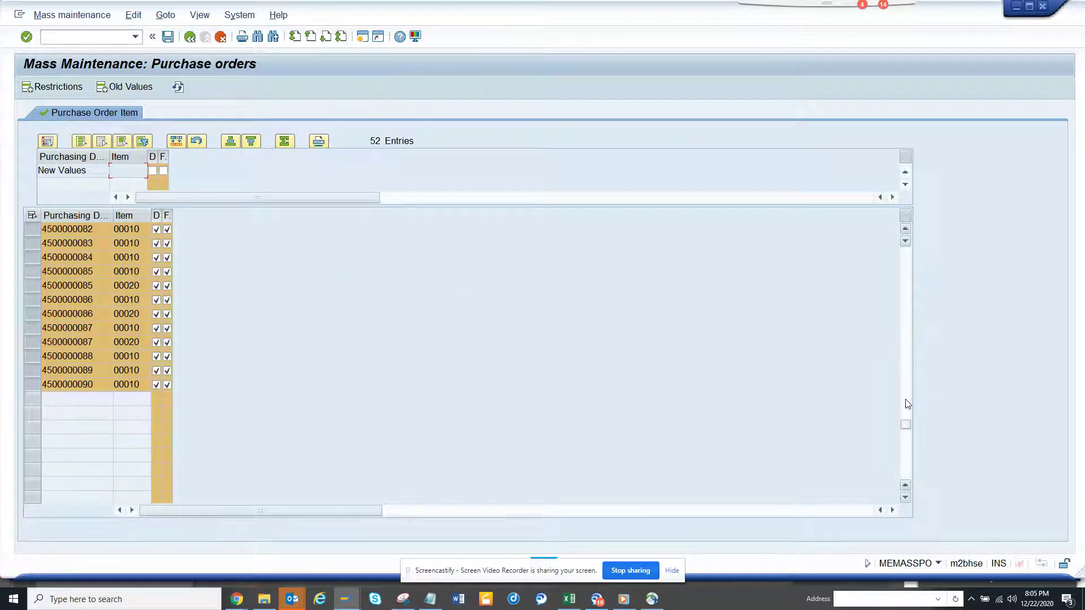
{"action": "left_click", "coordinate": [907, 259]}
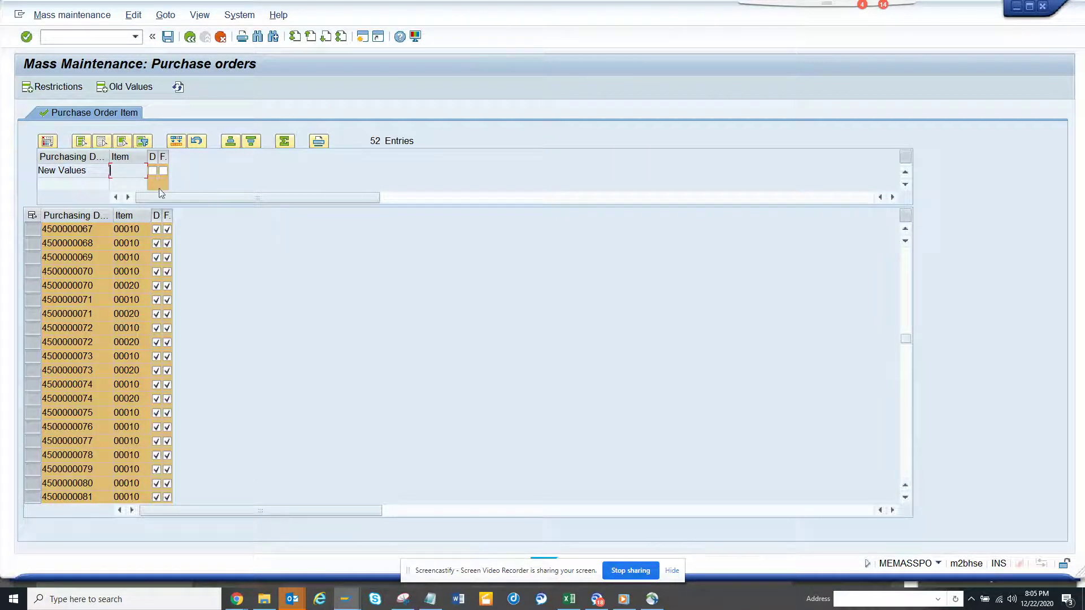
{"action": "left_click", "coordinate": [189, 38]}
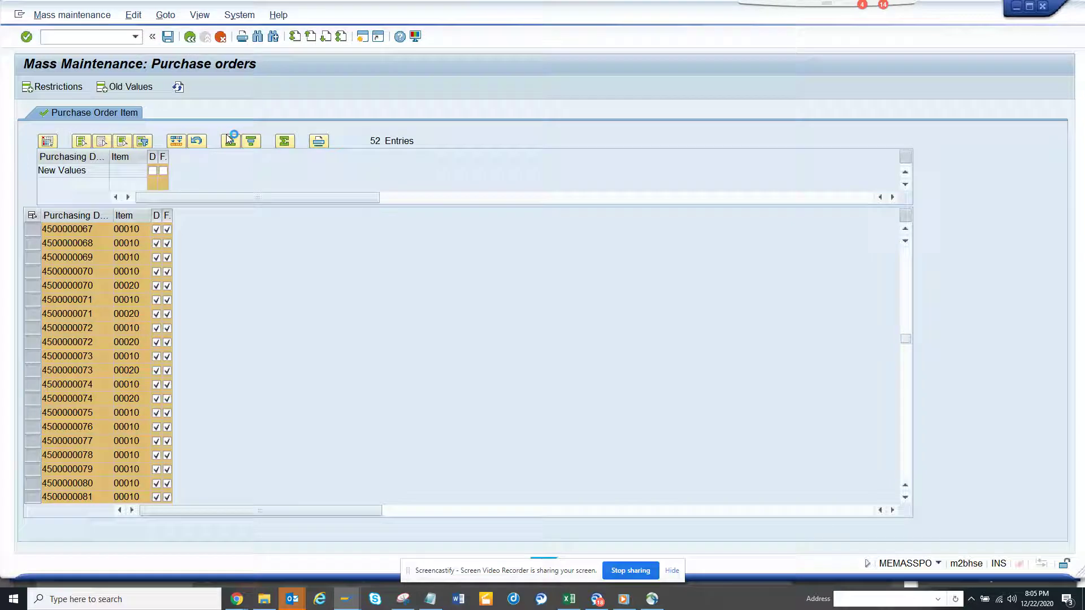
{"action": "left_click_drag", "start_coordinate": [232, 169], "coordinate": [248, 169]}
{"action": "type", "text": "12"}
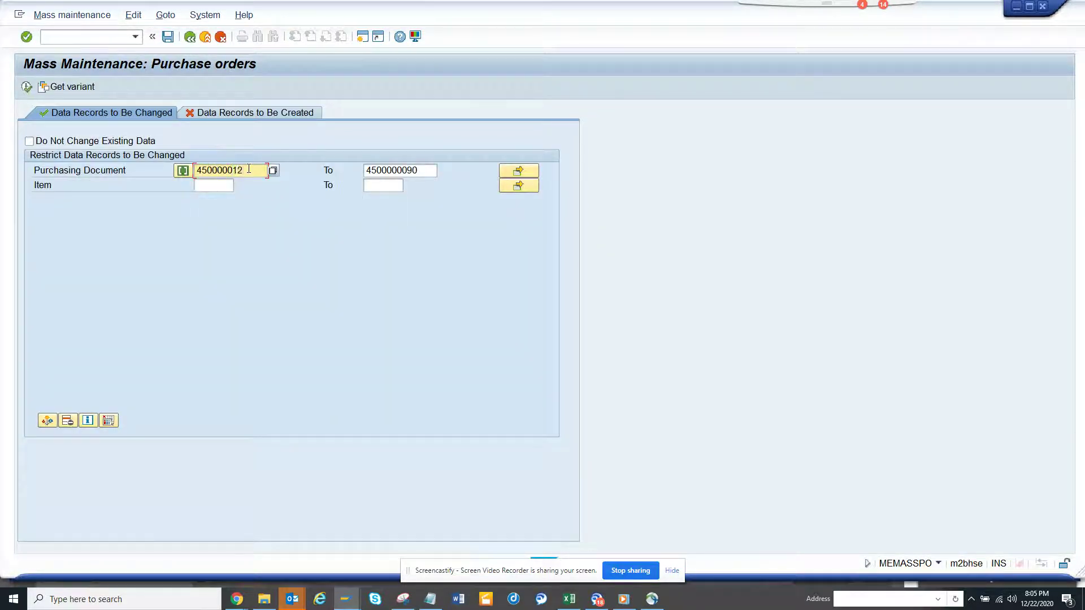
{"action": "type", "text": "0"}
{"action": "left_click_drag", "start_coordinate": [402, 170], "coordinate": [445, 172]}
{"action": "type", "text": "200"}
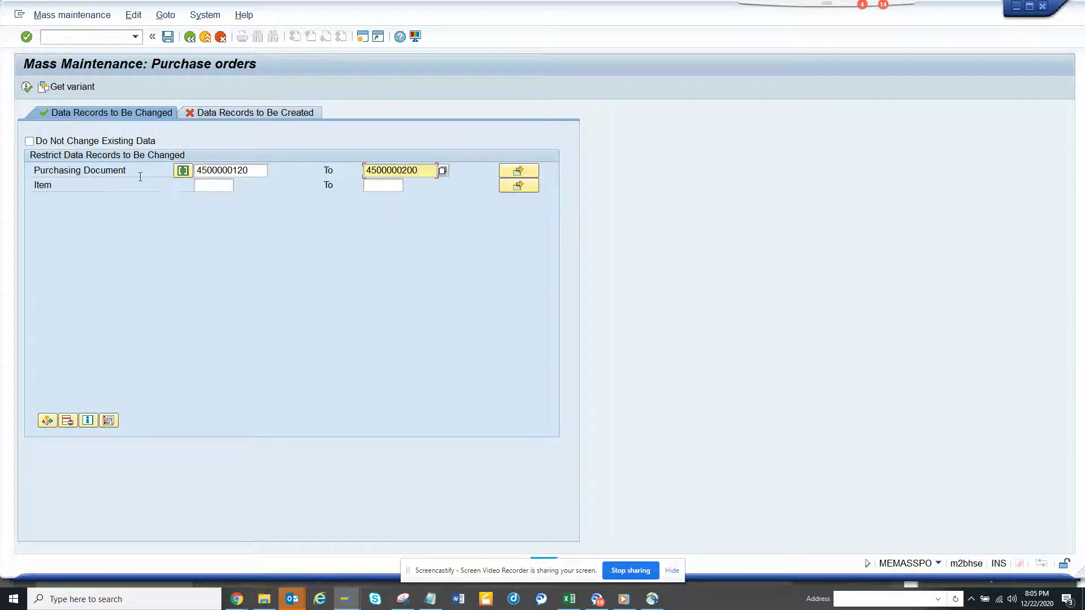
{"action": "left_click", "coordinate": [27, 86]}
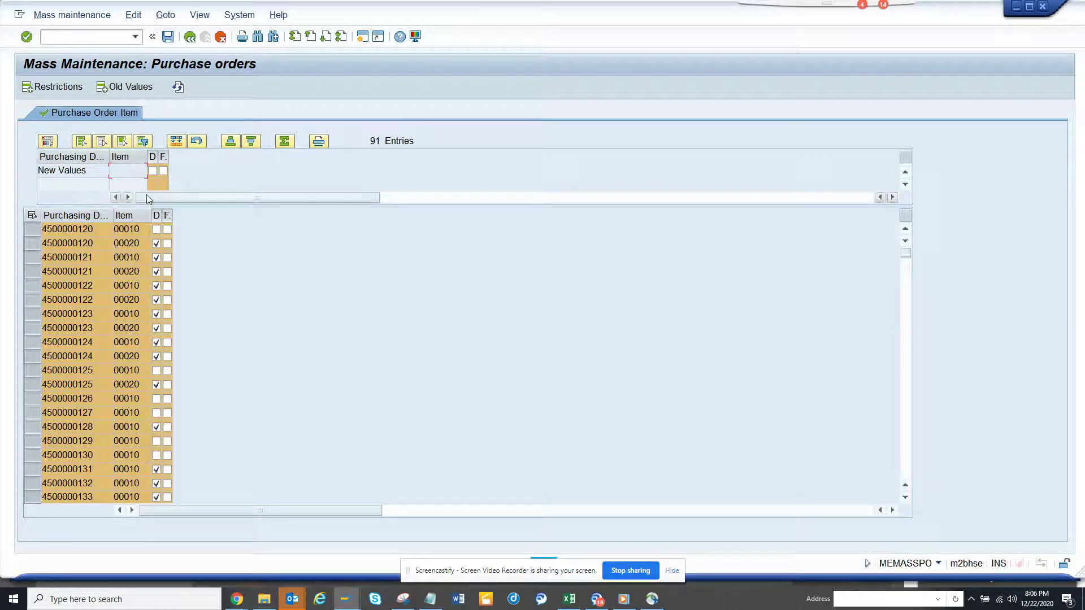
{"action": "left_click", "coordinate": [103, 143]}
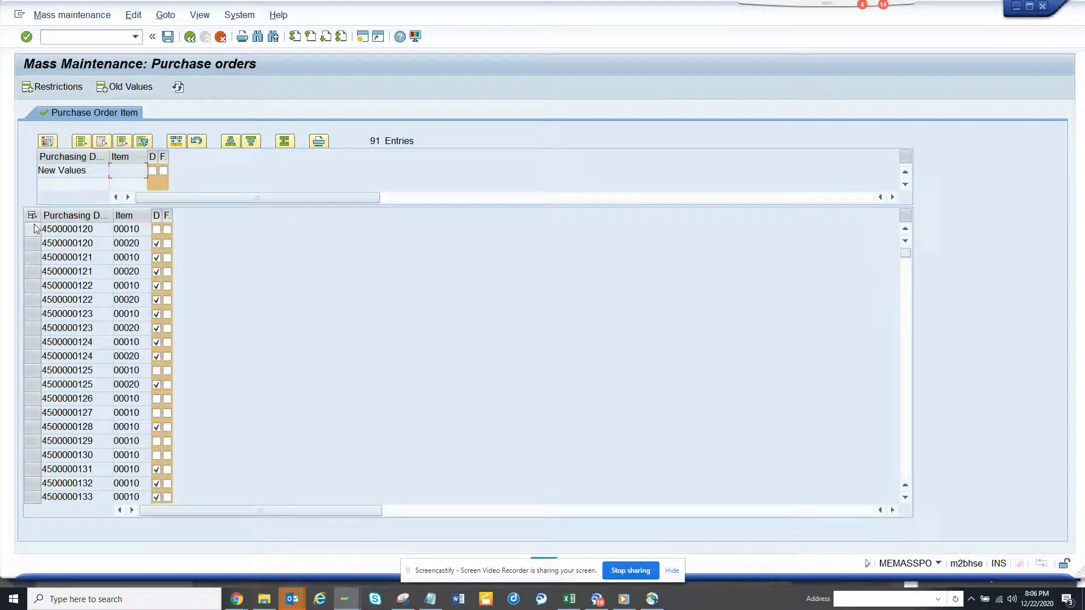
{"action": "left_click", "coordinate": [34, 328]}
{"action": "left_click_drag", "start_coordinate": [36, 316], "coordinate": [35, 225]}
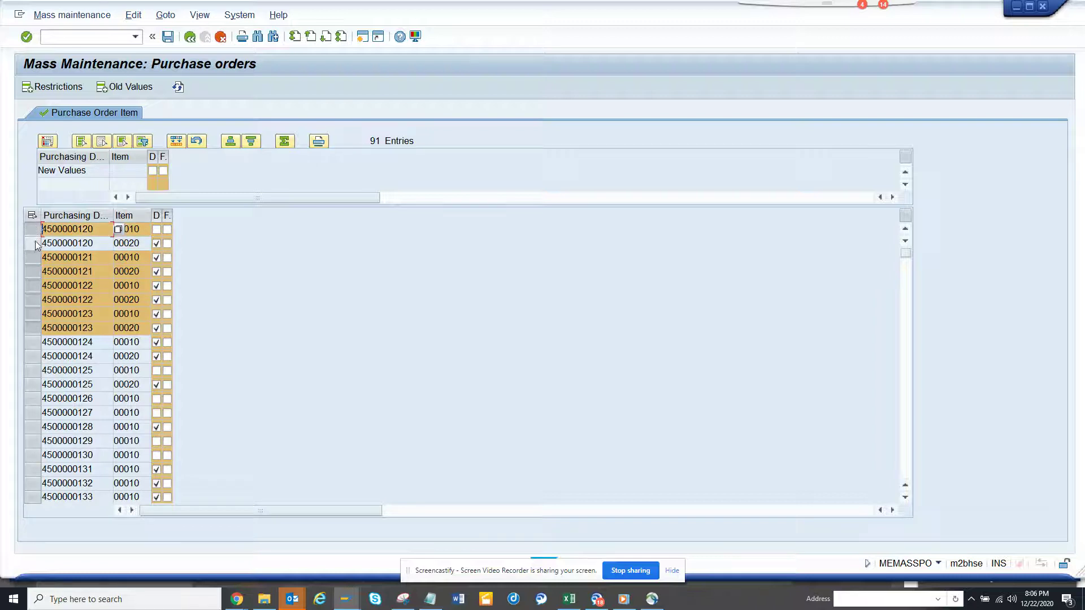
{"action": "left_click", "coordinate": [153, 171]}
{"action": "left_click", "coordinate": [163, 171]}
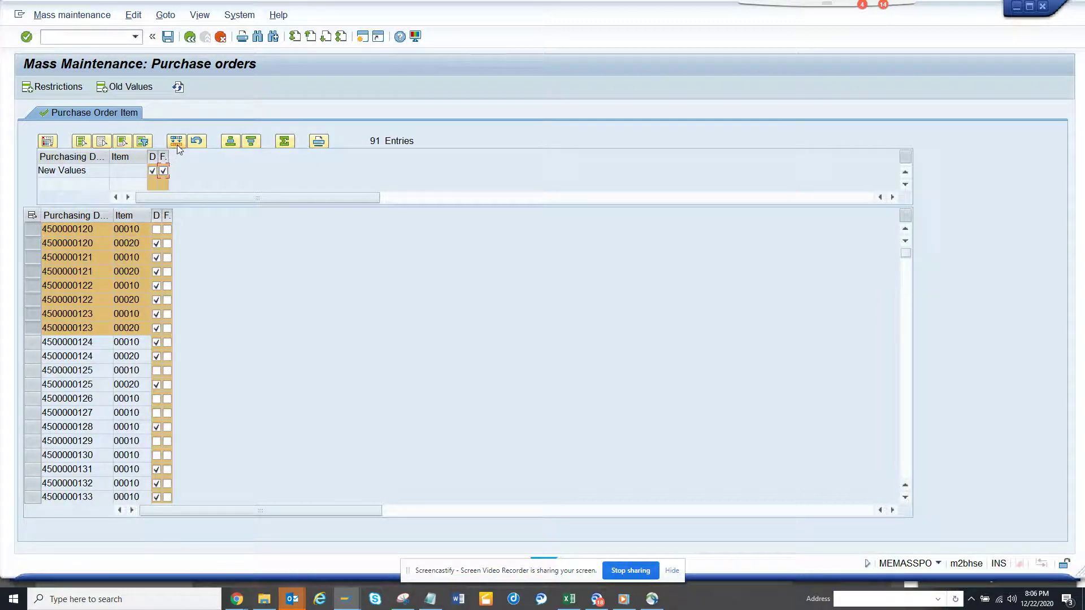
{"action": "left_click", "coordinate": [176, 142]}
{"action": "left_click", "coordinate": [172, 38]}
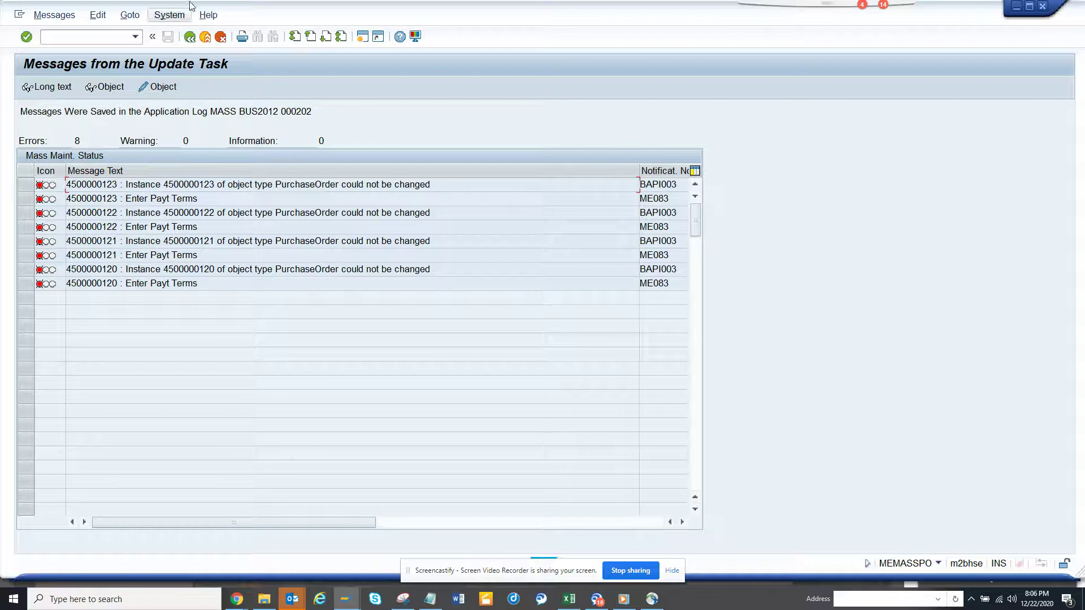
- Leave the update log and try applying the new values to all rows
{"action": "left_click", "coordinate": [189, 37]}
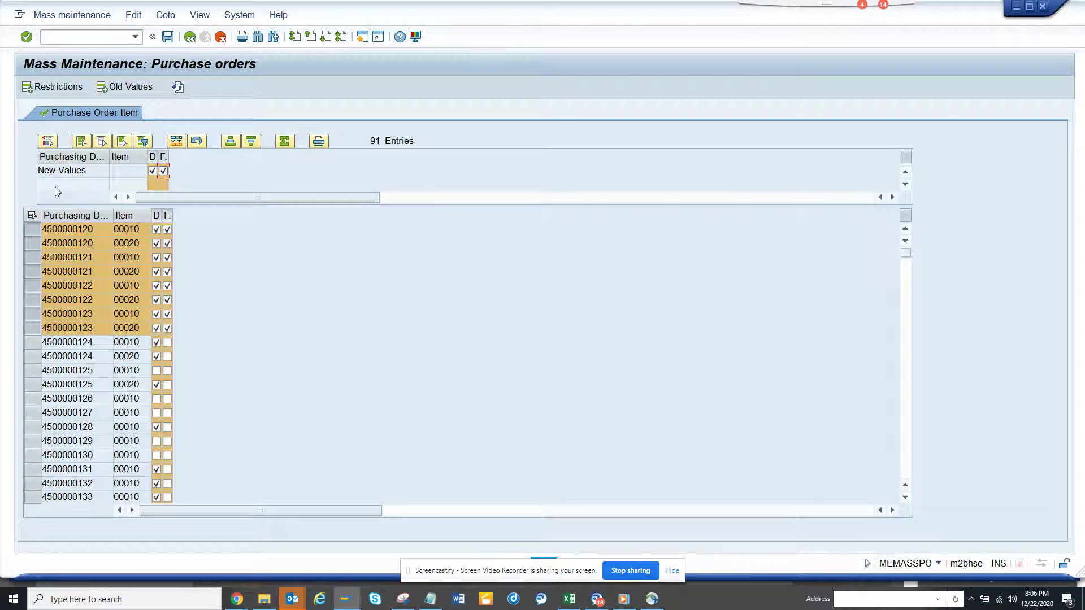
{"action": "left_click", "coordinate": [32, 214]}
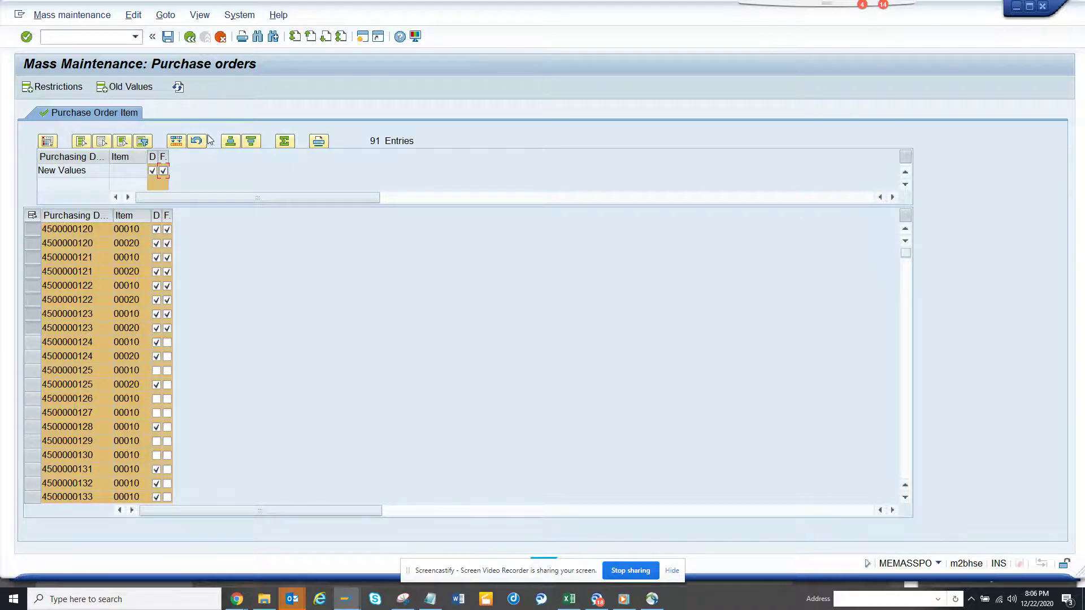
{"action": "left_click", "coordinate": [176, 141]}
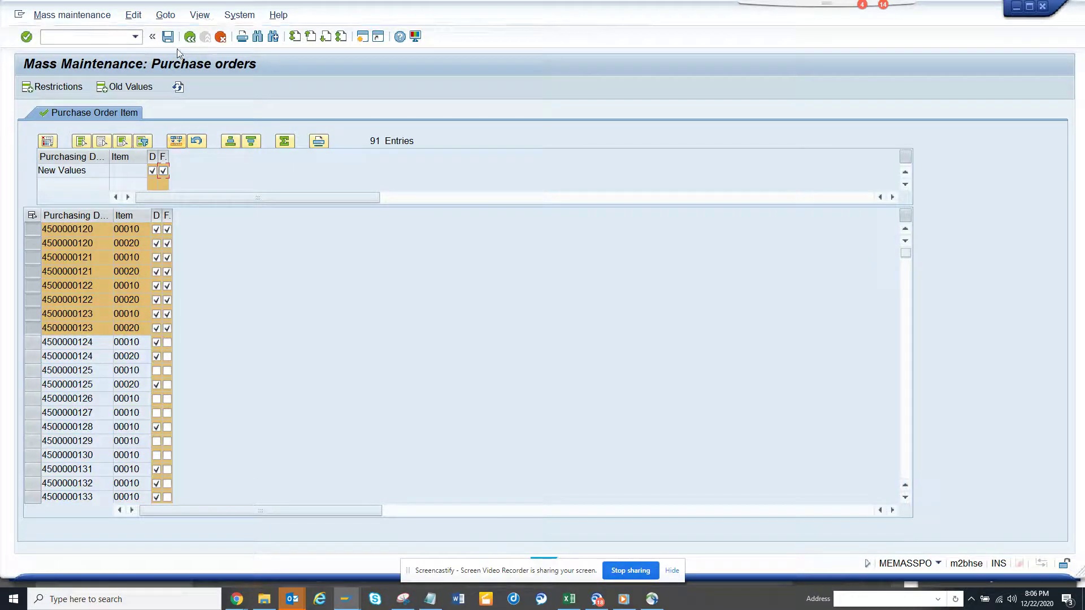
{"action": "left_click", "coordinate": [31, 216]}
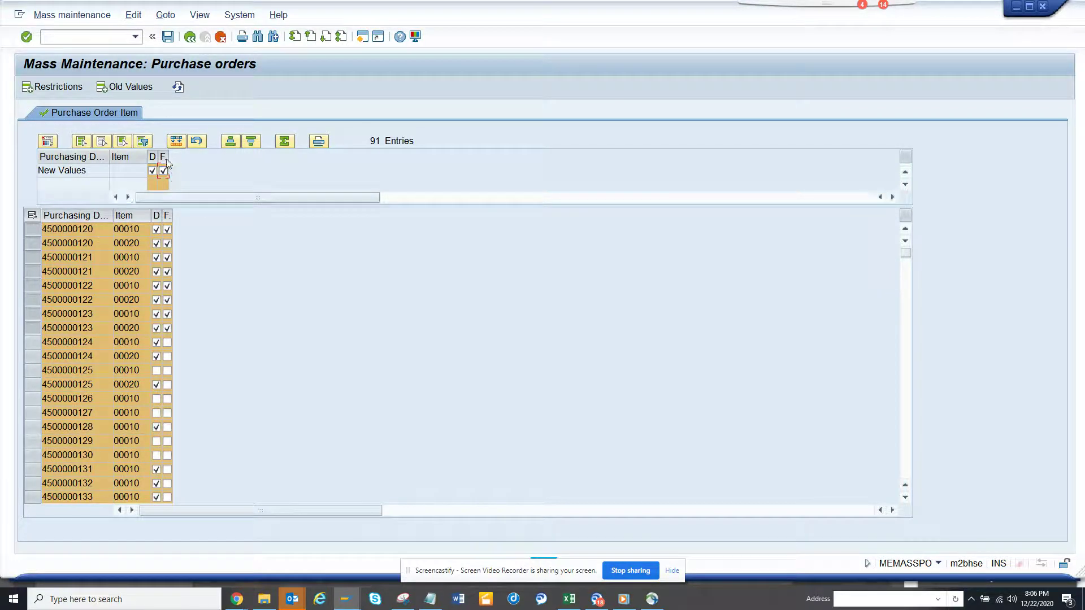
{"action": "left_click", "coordinate": [183, 141]}
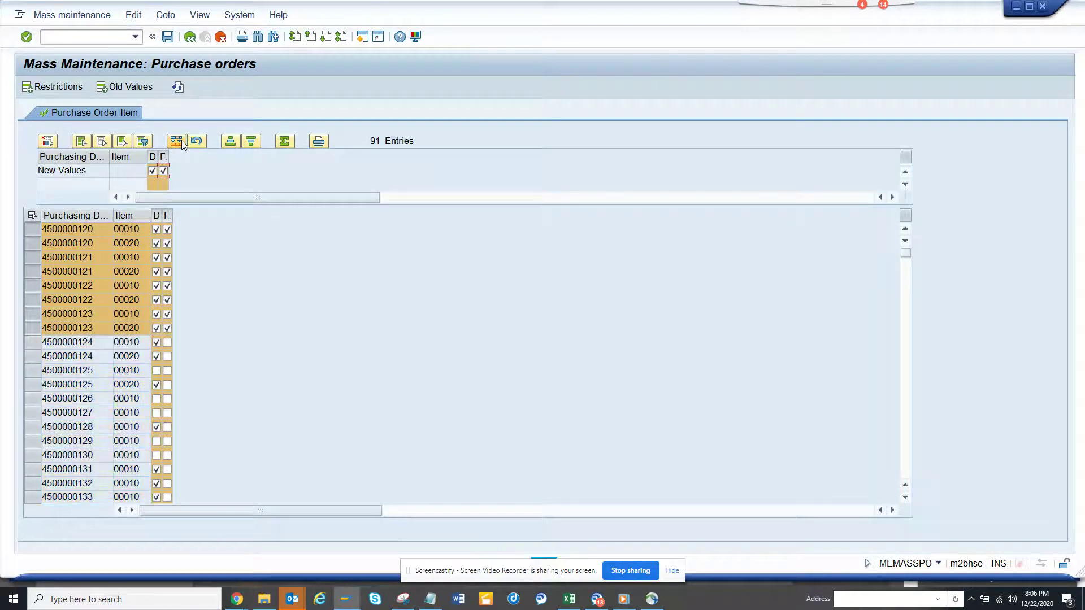
{"action": "left_click", "coordinate": [31, 329], "text": "ctrl"}
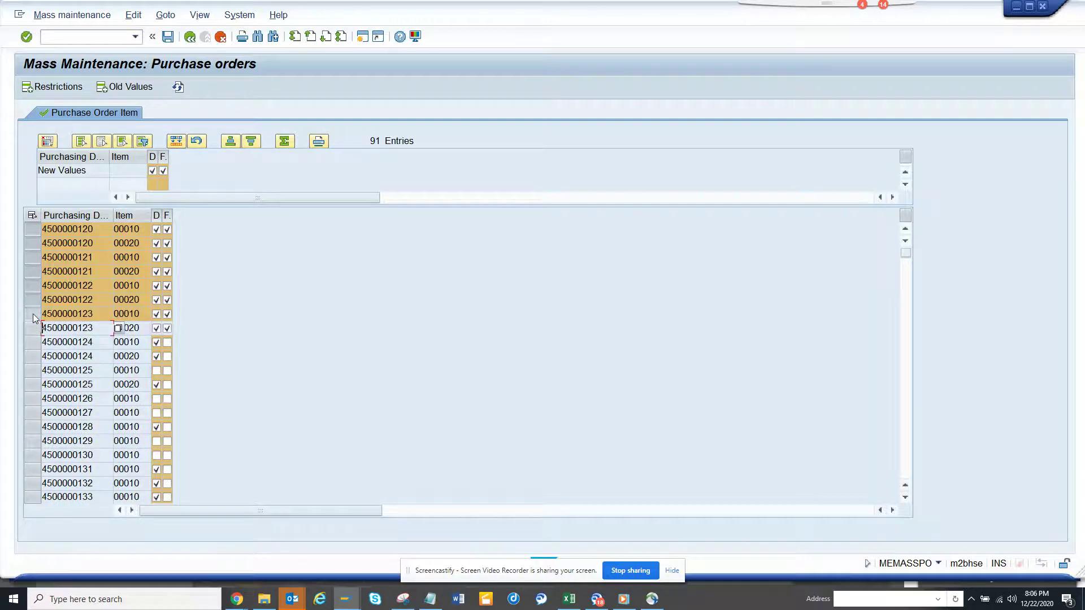
{"action": "left_click", "coordinate": [33, 313], "text": "ctrl"}
{"action": "left_click", "coordinate": [32, 299], "text": "ctrl"}
{"action": "left_click", "coordinate": [32, 285], "text": "ctrl"}
{"action": "left_click", "coordinate": [33, 271], "text": "ctrl"}
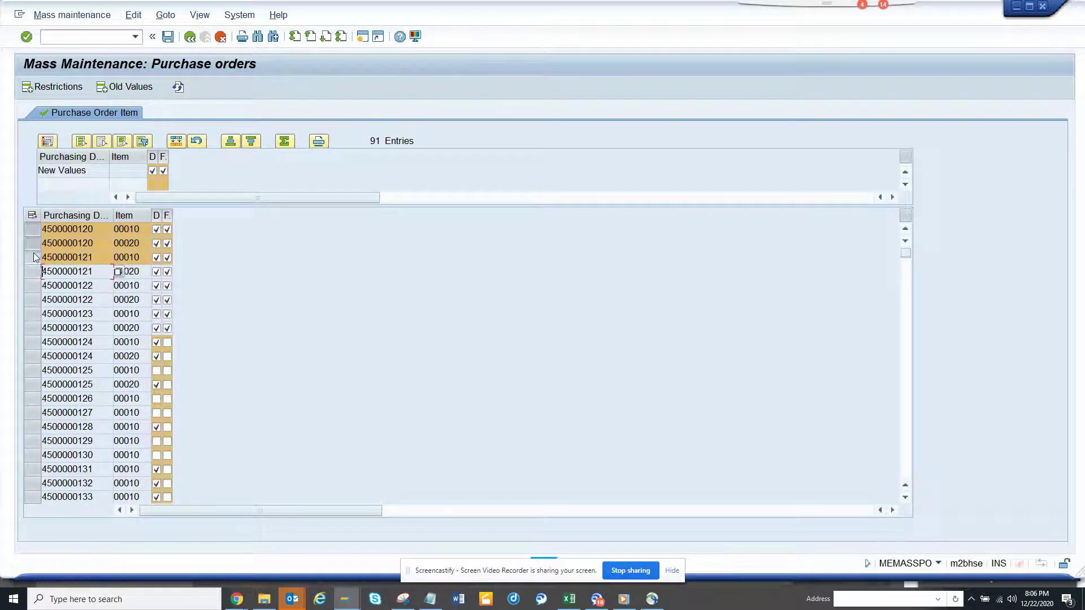
{"action": "left_click", "coordinate": [33, 257], "text": "ctrl"}
{"action": "left_click", "coordinate": [33, 243], "text": "ctrl"}
{"action": "left_click", "coordinate": [33, 229], "text": "ctrl"}
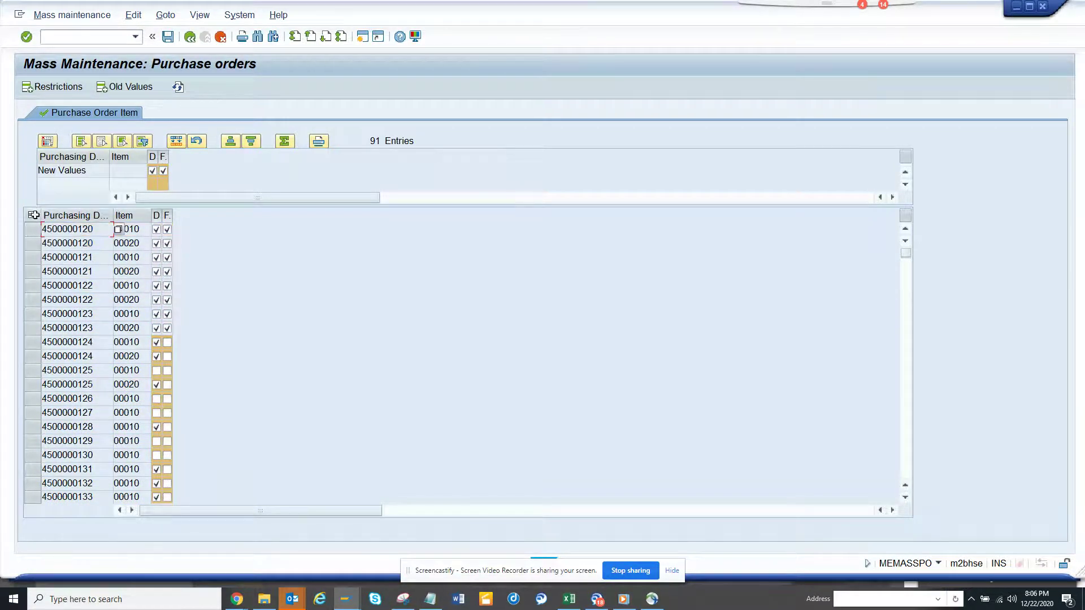
{"action": "left_click", "coordinate": [33, 215]}
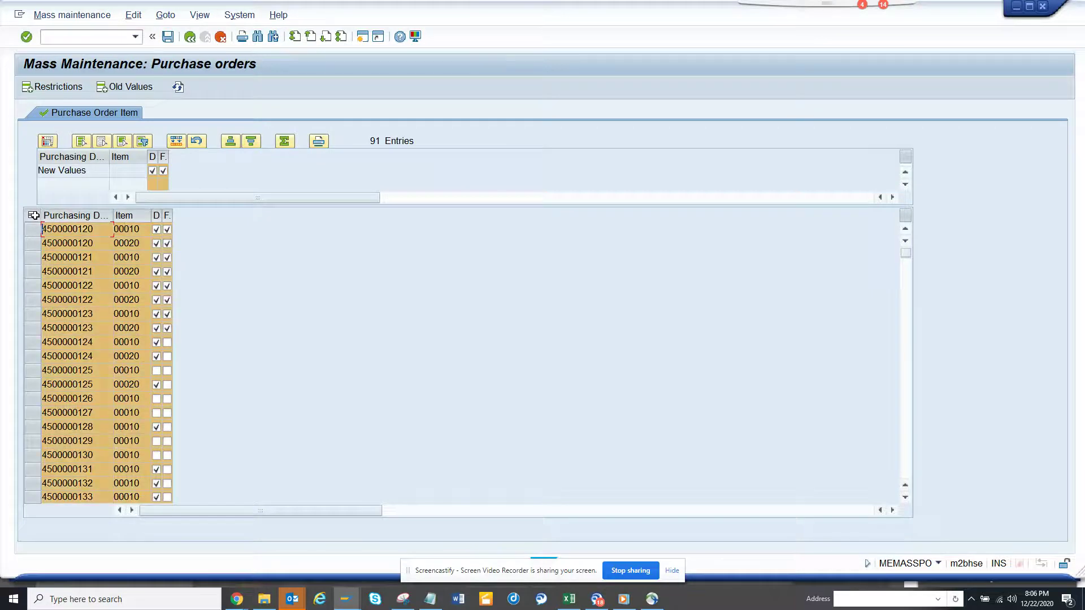
{"action": "left_click", "coordinate": [175, 142]}
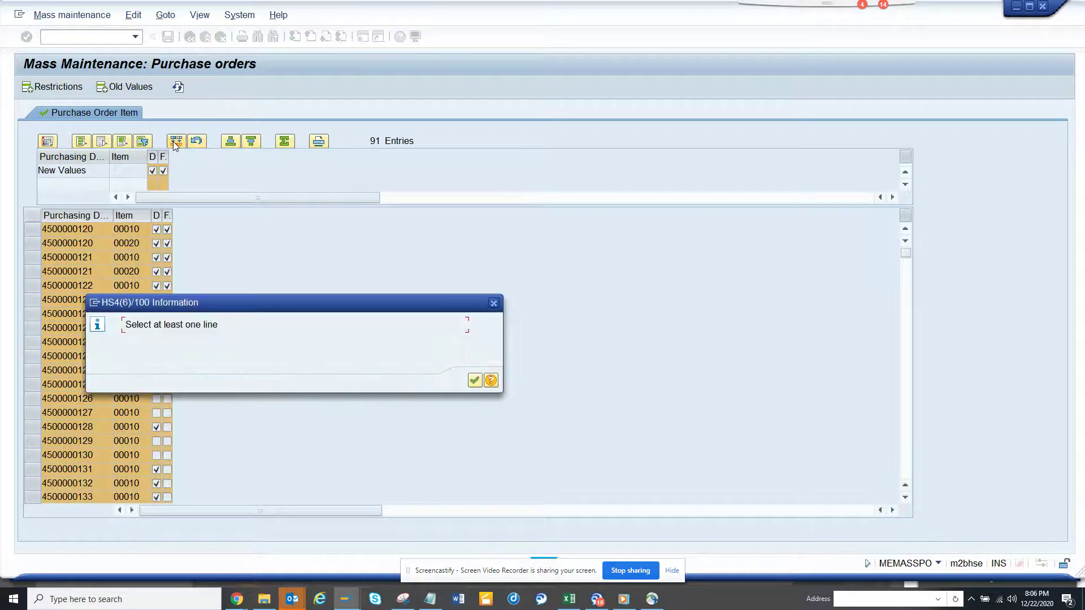
{"action": "left_click", "coordinate": [476, 384]}
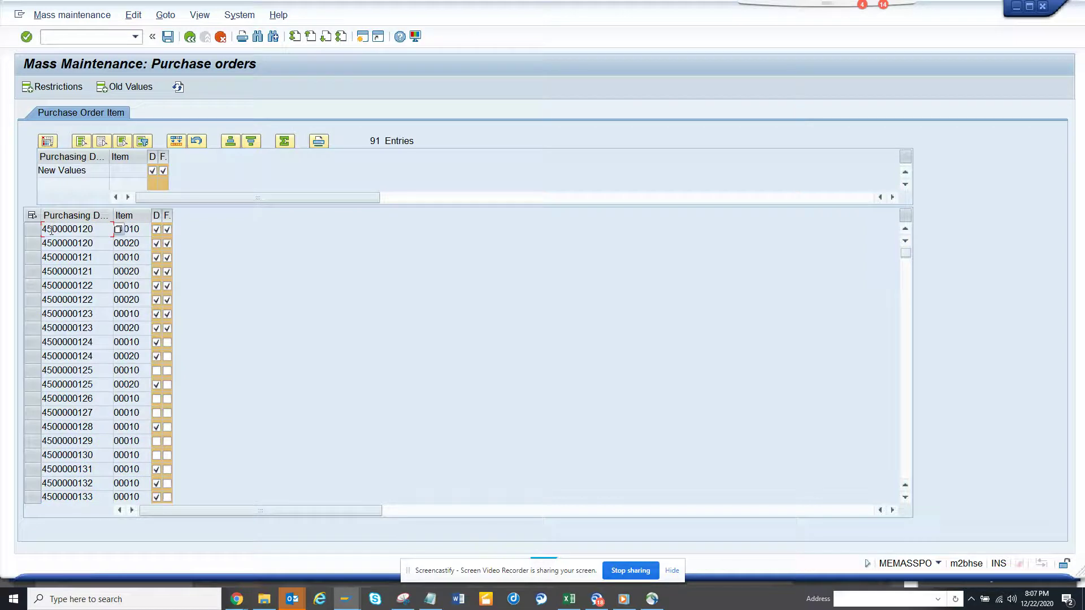
- Retry the mass change on all rows, dismiss the warning again, and go back to reload
{"action": "left_click", "coordinate": [31, 215]}
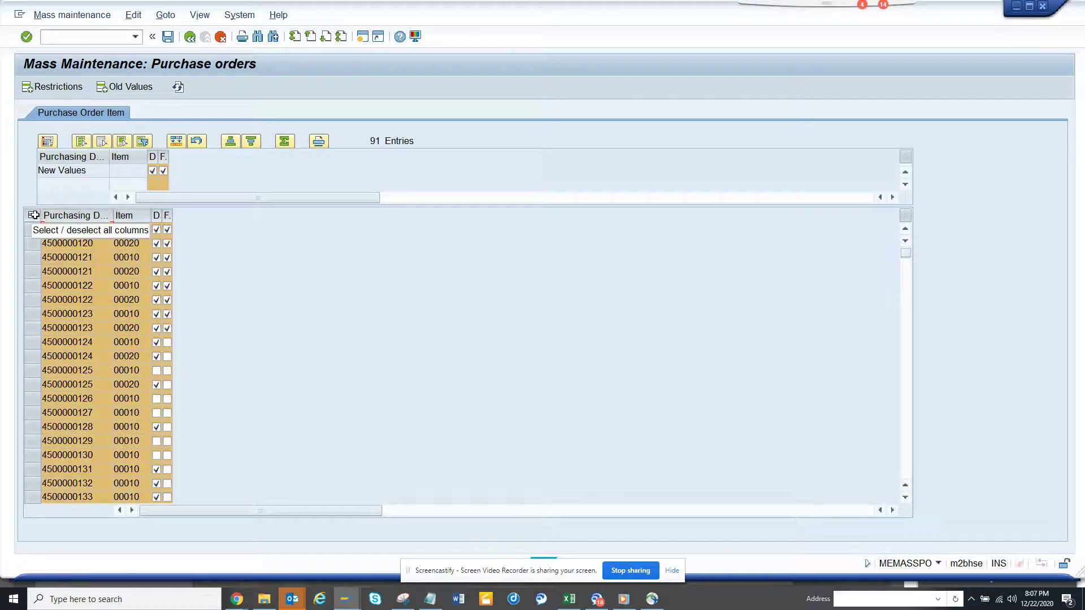
{"action": "left_click", "coordinate": [176, 141]}
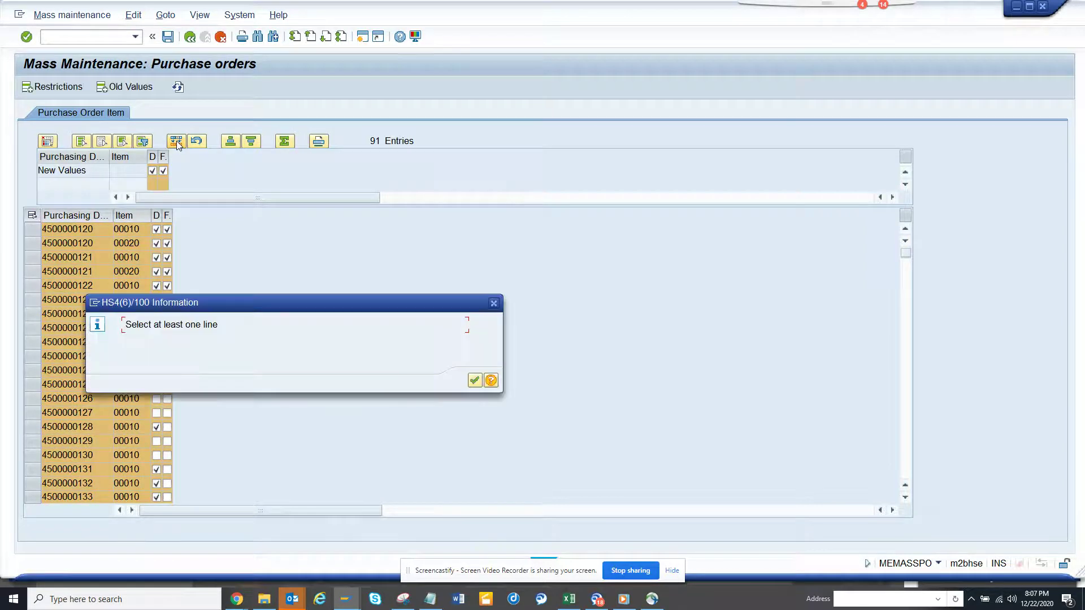
{"action": "left_click", "coordinate": [474, 381]}
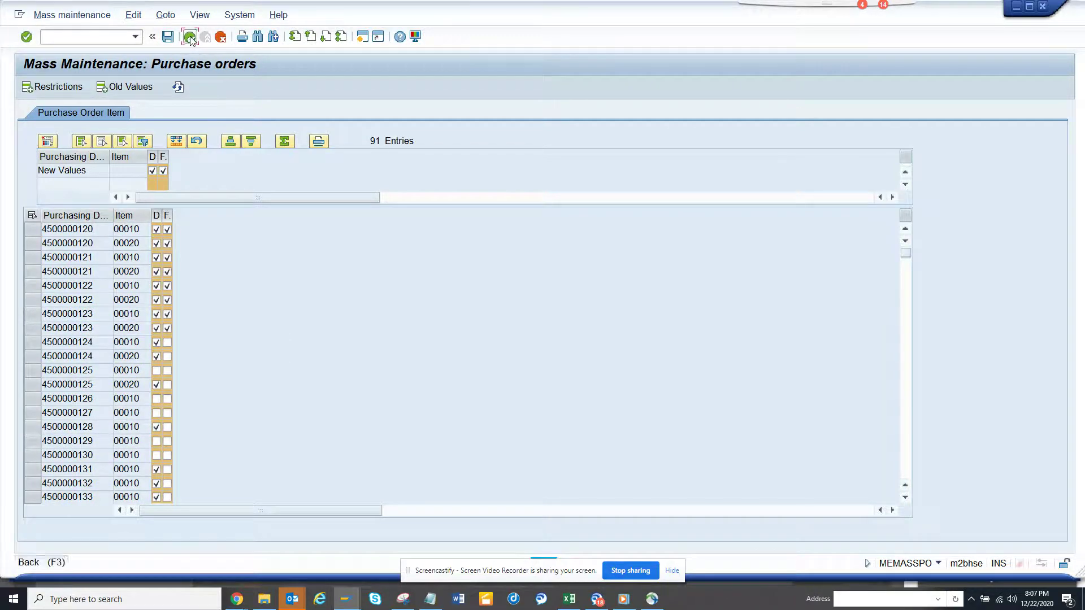
{"action": "left_click", "coordinate": [190, 38]}
- Apply D and F to every reloaded item row and save the mass changes
{"action": "key", "text": "F8"}
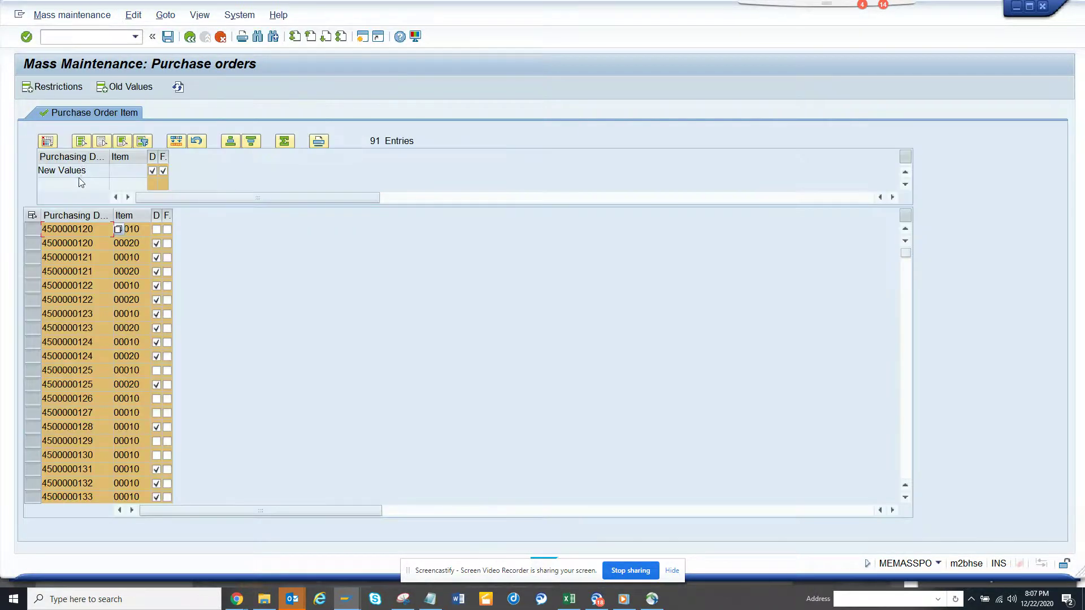
{"action": "left_click", "coordinate": [177, 143]}
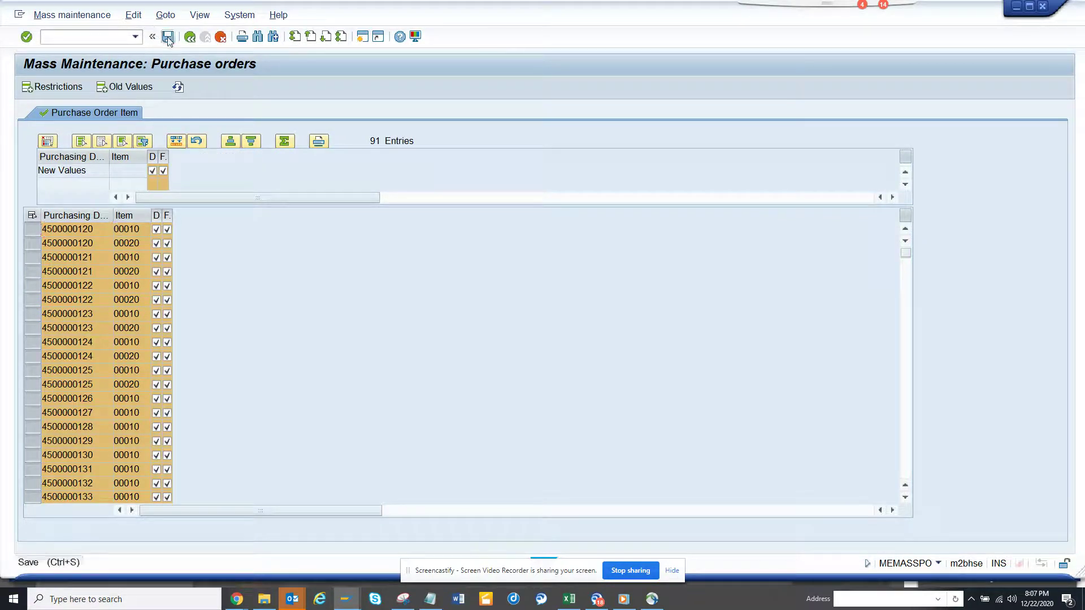
{"action": "left_click", "coordinate": [167, 37]}
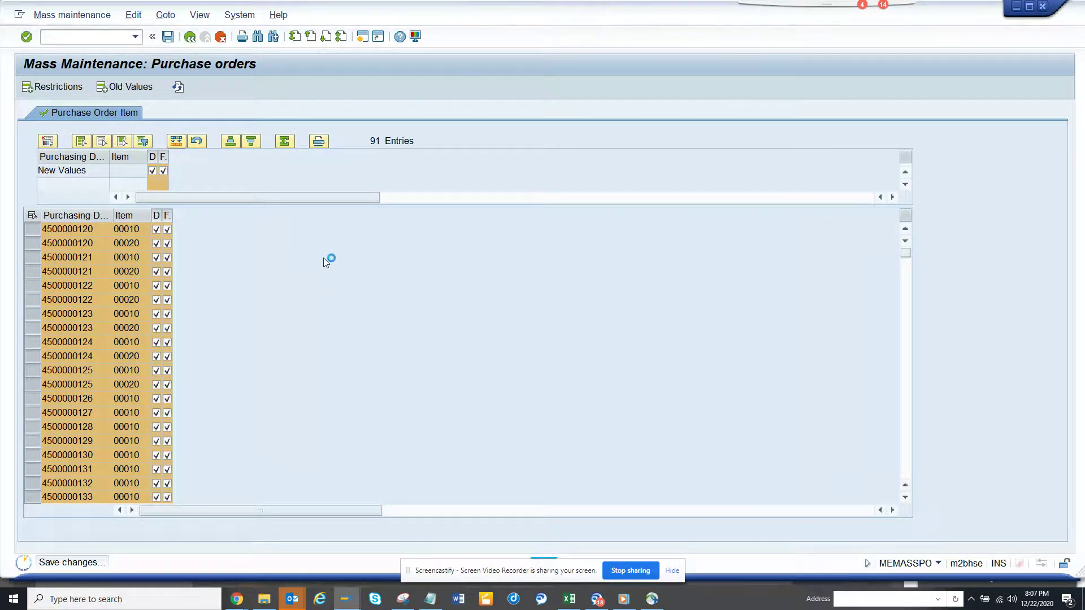